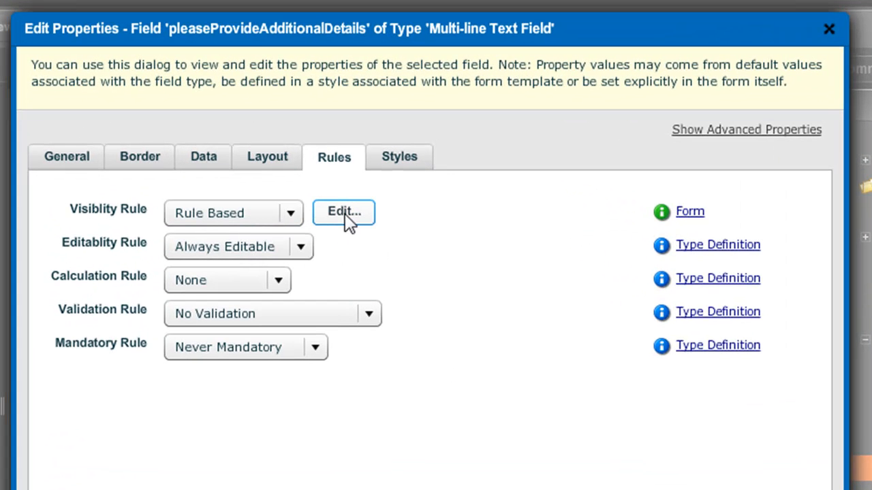
Check how the existing visibility rule combines its terms and change the additional details field's visibility rule to Script Based.
{"action": "left_click", "coordinate": [344, 215]}
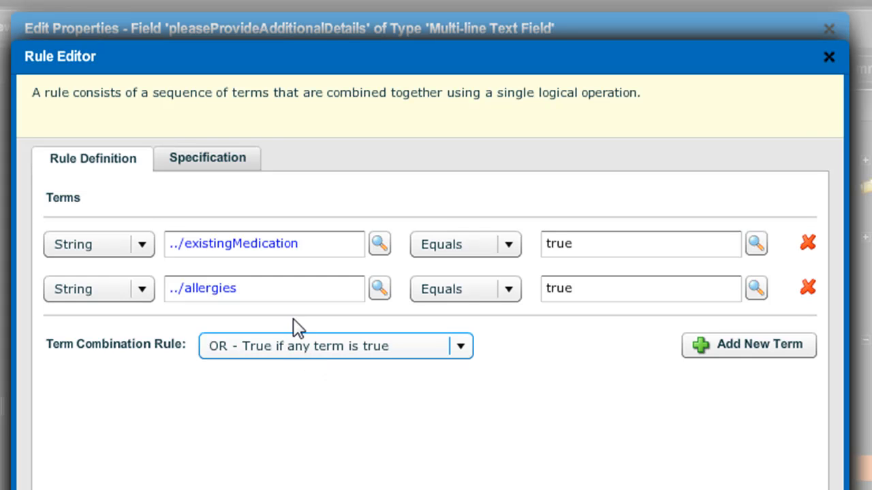
{"action": "left_click", "coordinate": [277, 349]}
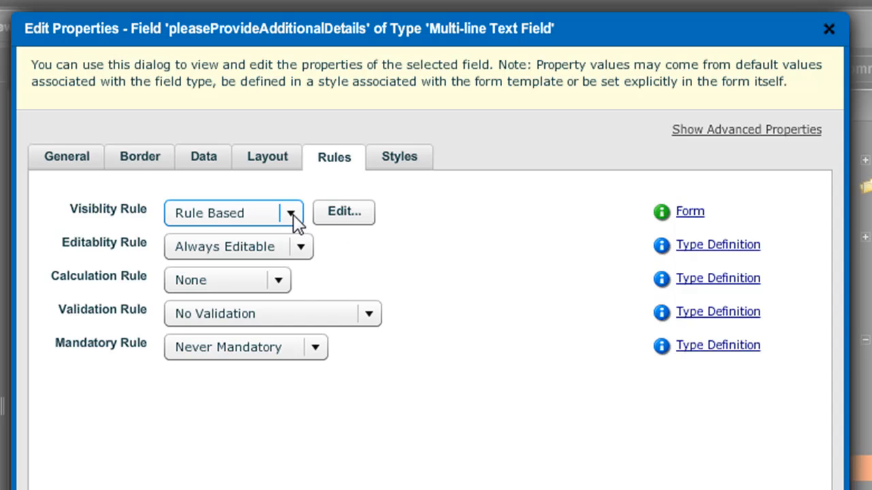
{"action": "left_click", "coordinate": [293, 211]}
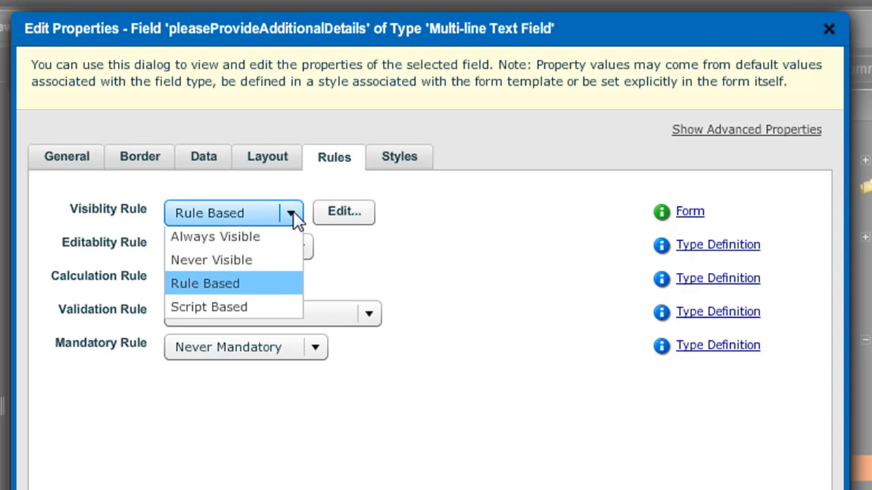
{"action": "left_click", "coordinate": [235, 310]}
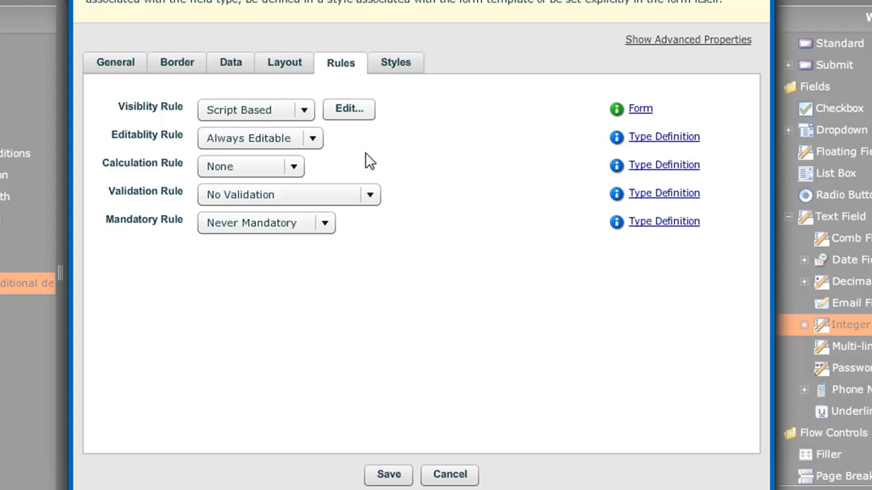
Insert a reference to the Age field from Personal Details into the visibility script.
{"action": "left_click", "coordinate": [343, 111]}
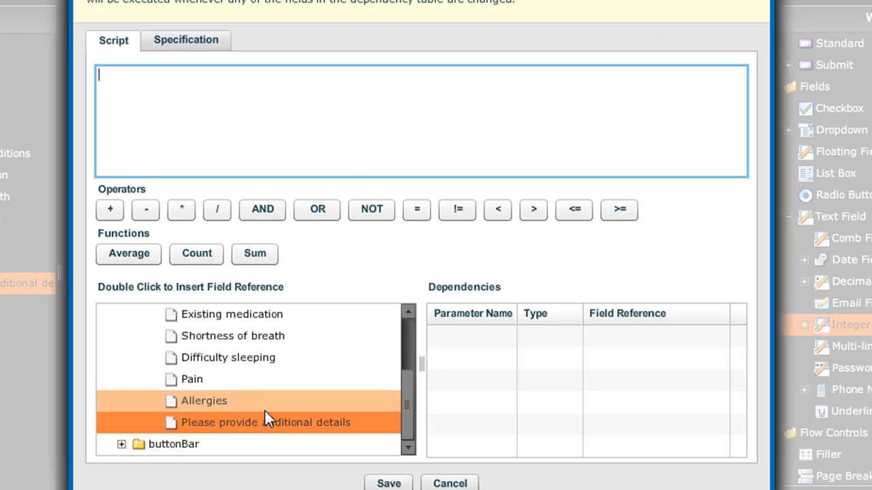
{"action": "left_click_drag", "start_coordinate": [407, 415], "coordinate": [409, 361]}
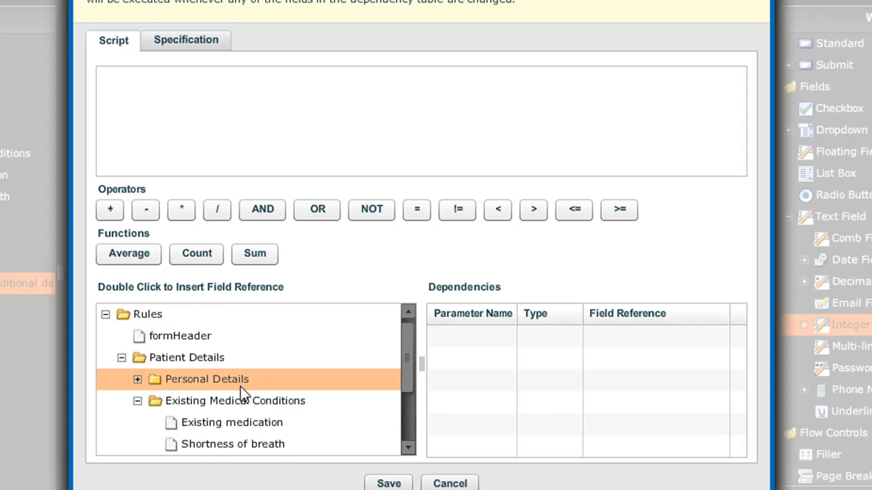
{"action": "left_click", "coordinate": [136, 380]}
{"action": "left_click", "coordinate": [195, 404]}
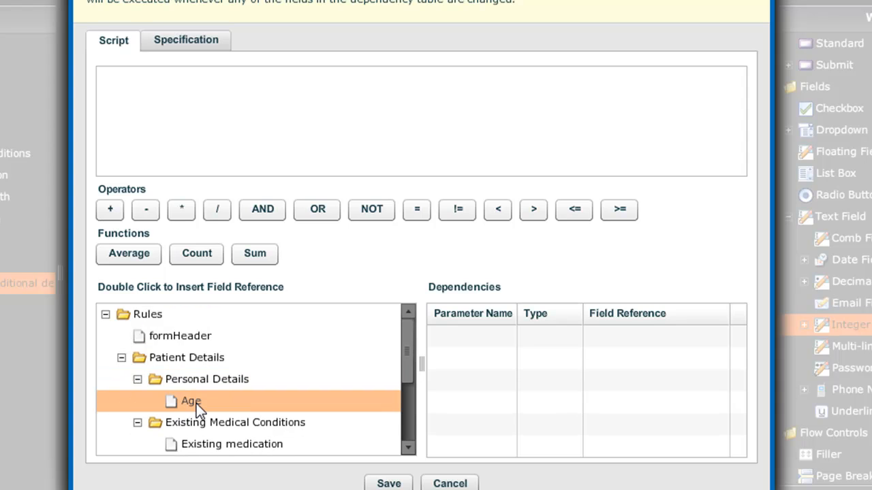
{"action": "double_click", "coordinate": [196, 403]}
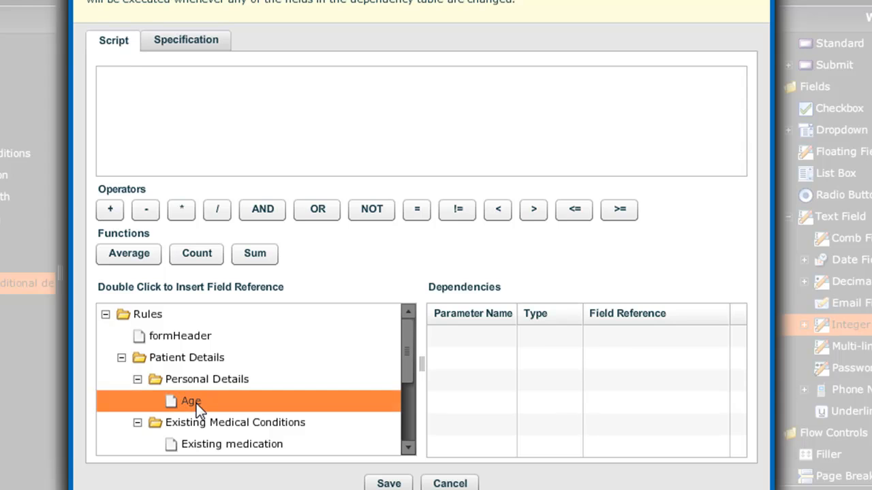
{"action": "left_click_drag", "start_coordinate": [140, 72], "coordinate": [102, 77]}
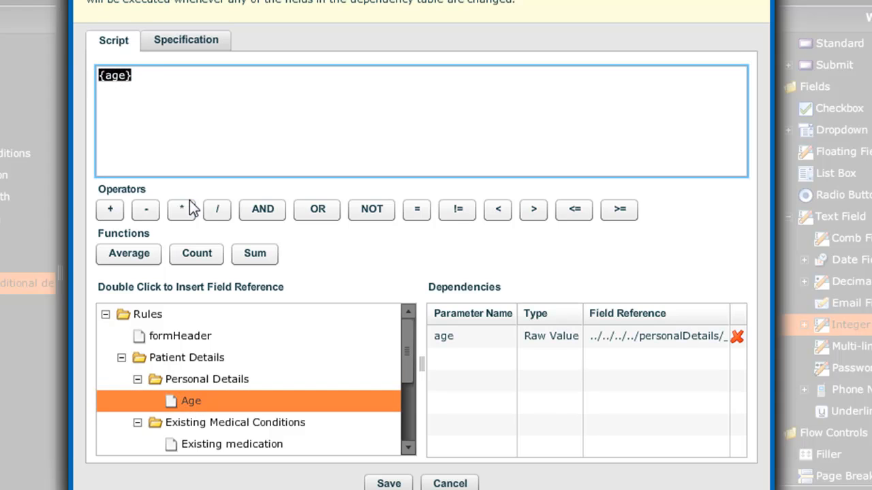
{"action": "left_click", "coordinate": [214, 98]}
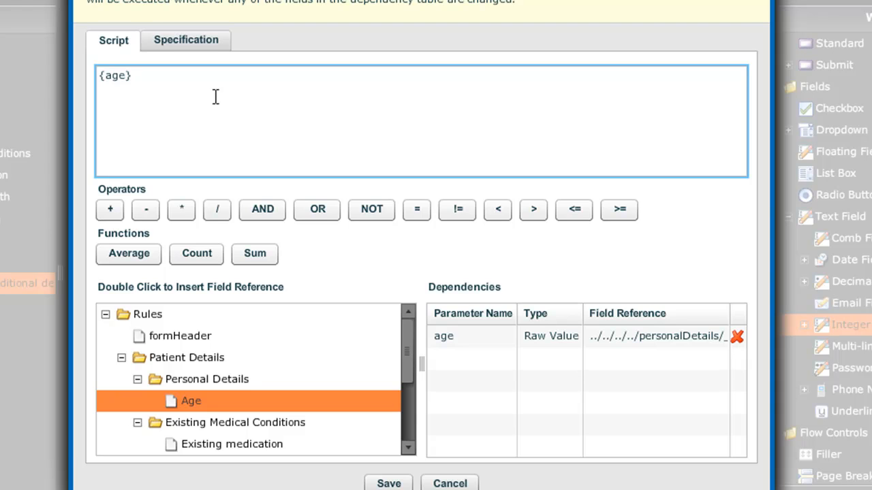
Extend the script after the age reference with ">= 65 && (" to require age 65 or over plus a grouped condition.
{"action": "left_click", "coordinate": [628, 212]}
{"action": "type", "text": "65"}
{"action": "type", "text": "&&"}
{"action": "type", "text": "("}
Complete the grouped condition with field references as {existingMedication} = "true" || {allergies} == "true" and close the parenthesis.
{"action": "left_click_drag", "start_coordinate": [411, 373], "coordinate": [406, 405]}
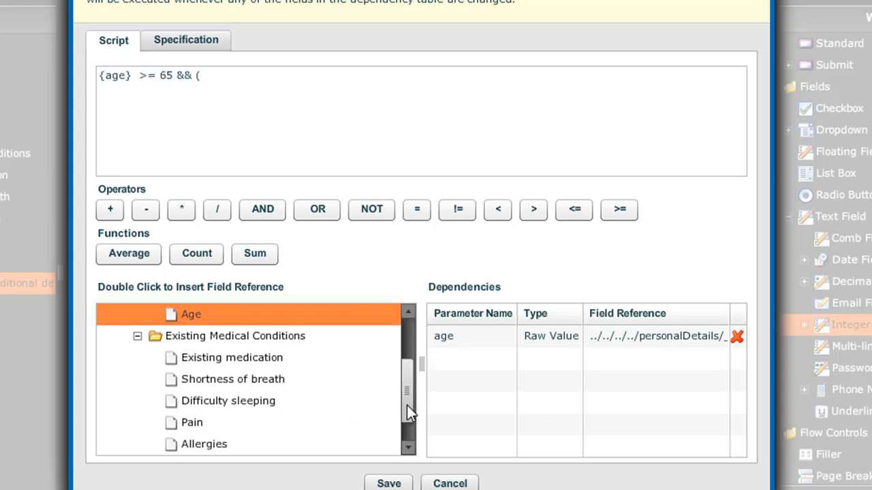
{"action": "double_click", "coordinate": [235, 361]}
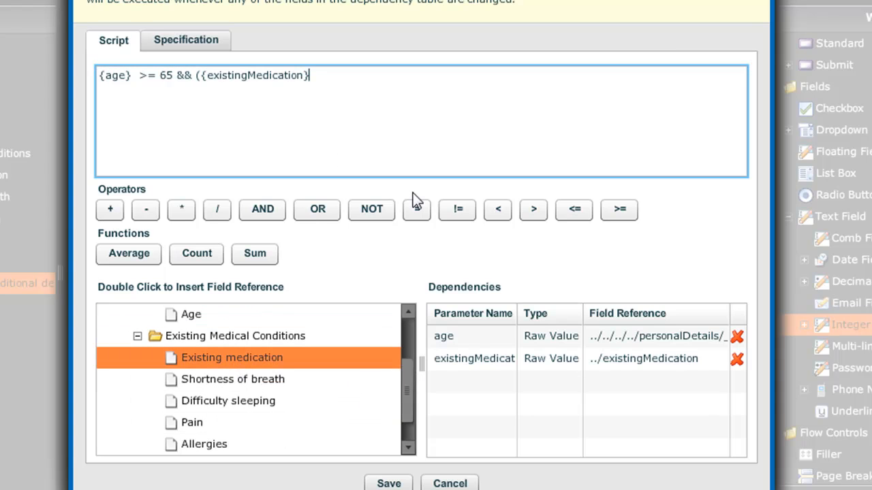
{"action": "type", "text": "= \"true\""}
{"action": "type", "text": "||"}
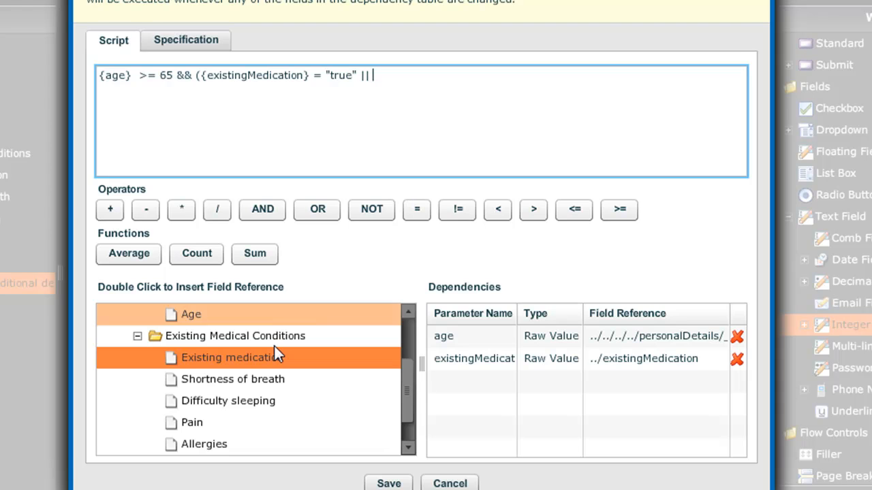
{"action": "double_click", "coordinate": [203, 445]}
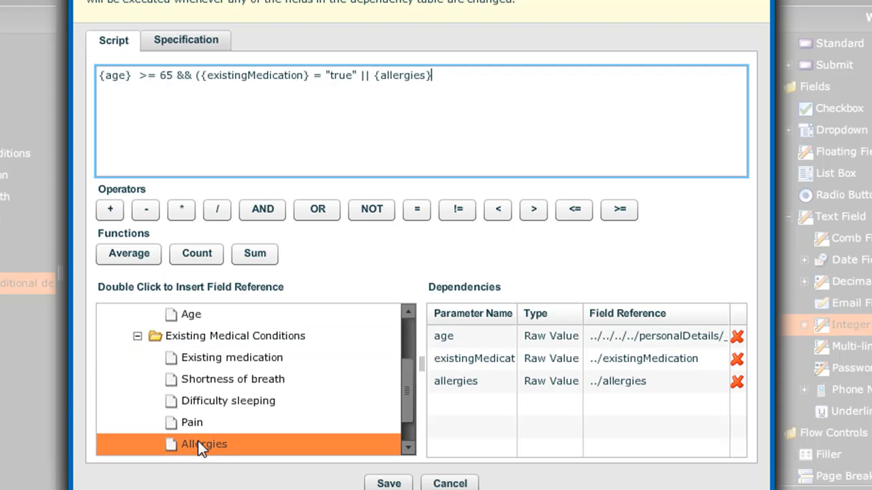
{"action": "type", "text": "== \"true\")"}
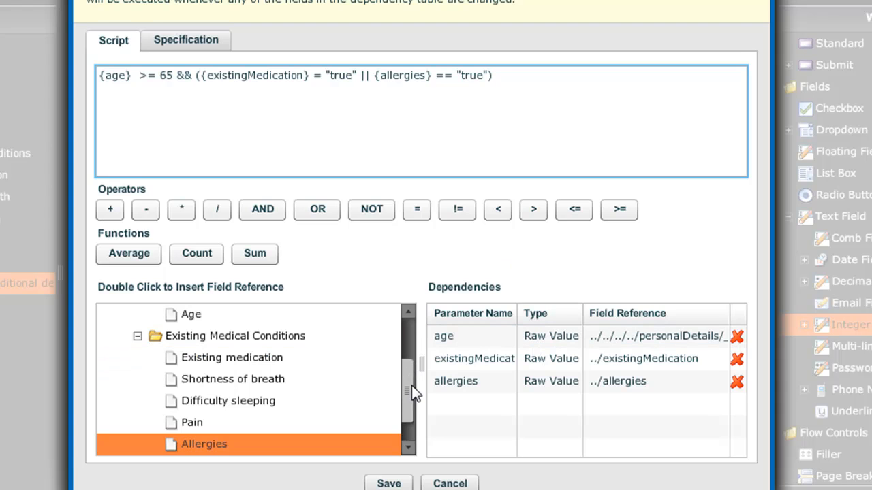
Examine the {age} placeholder at the start of the visibility script.
{"action": "left_click_drag", "start_coordinate": [411, 386], "coordinate": [411, 409]}
{"action": "left_click", "coordinate": [130, 78]}
{"action": "key", "text": "shift+Left"}
{"action": "key", "text": "shift+Left"}
{"action": "key", "text": "shift+Left"}
{"action": "key", "text": "shift+Left"}
{"action": "key", "text": "shift+Left"}
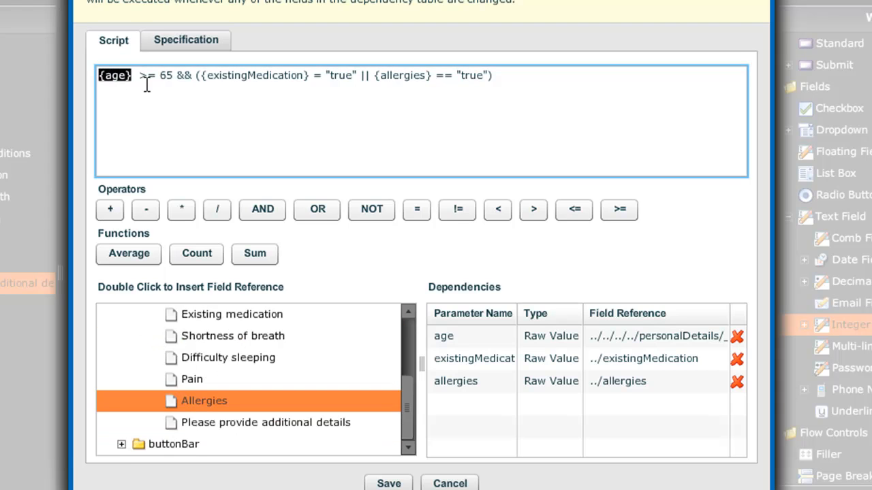
{"action": "left_click", "coordinate": [130, 75]}
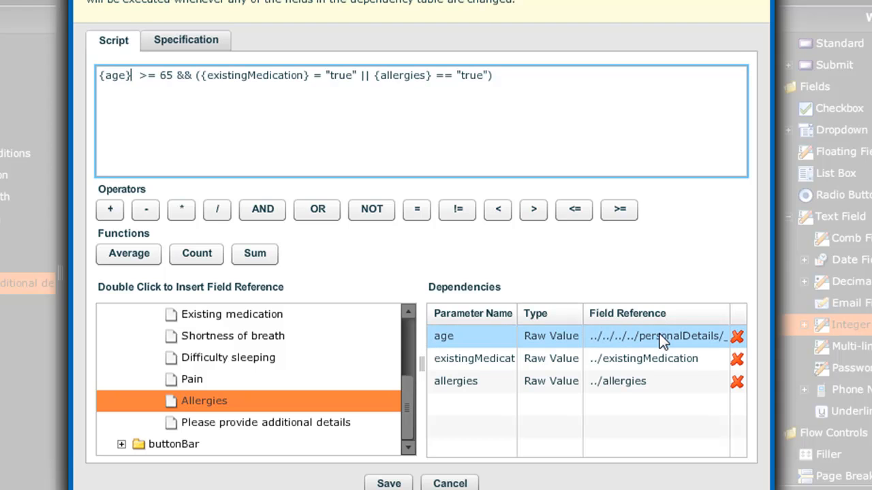
Examine the script's dependencies for age, existingMedication and allergies, including parameter name, type and field reference.
{"action": "left_click", "coordinate": [628, 337]}
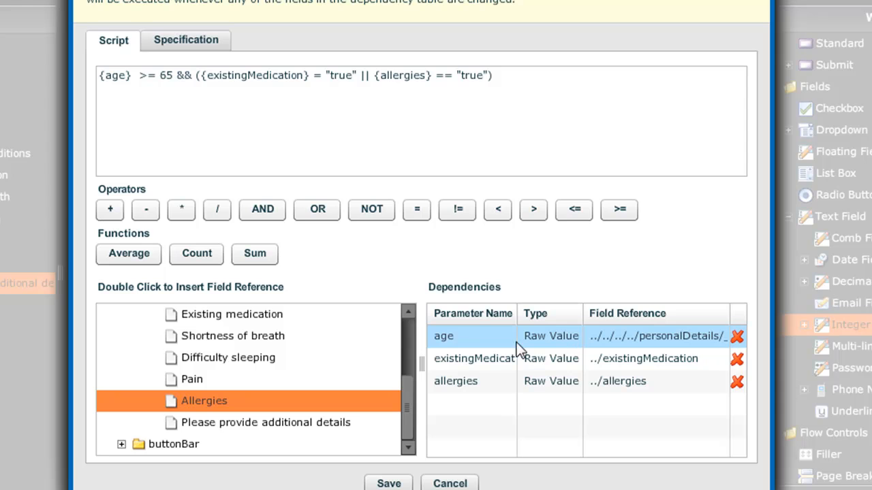
{"action": "left_click", "coordinate": [467, 338]}
{"action": "left_click", "coordinate": [535, 337]}
{"action": "left_click", "coordinate": [657, 339]}
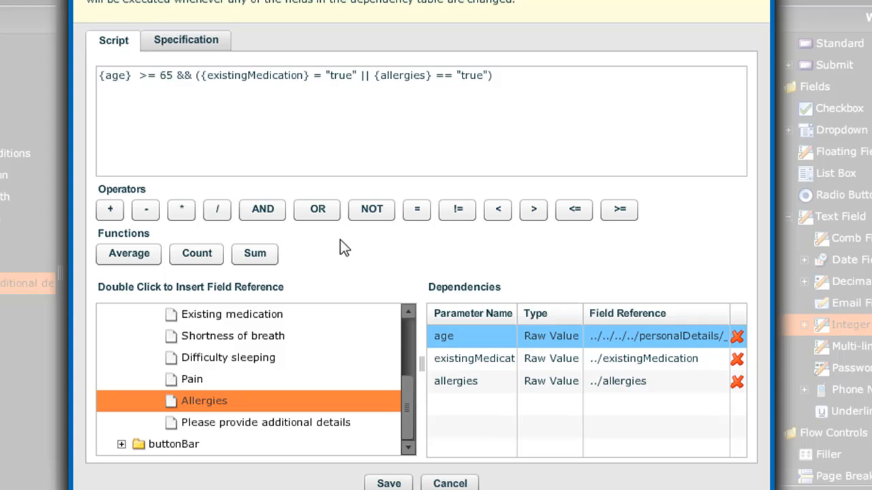
{"action": "left_click", "coordinate": [479, 358]}
{"action": "left_click", "coordinate": [467, 383]}
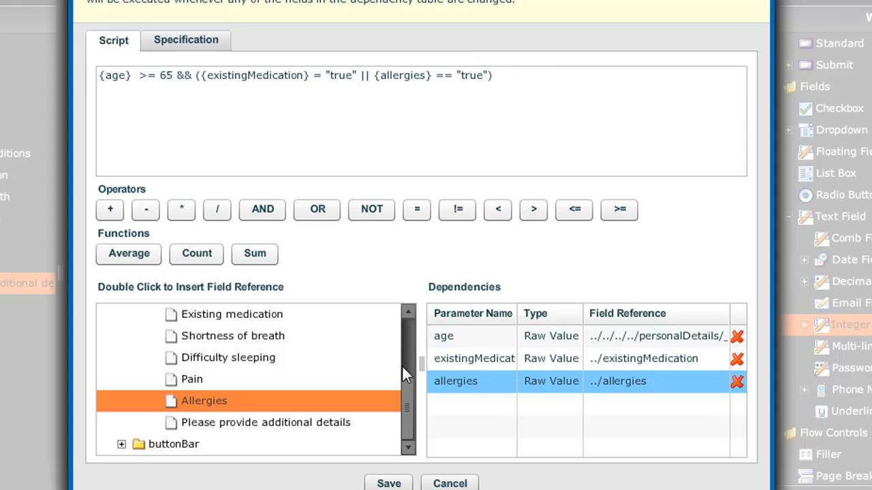
Save the visibility script and the additional details field's properties.
{"action": "left_click", "coordinate": [389, 483]}
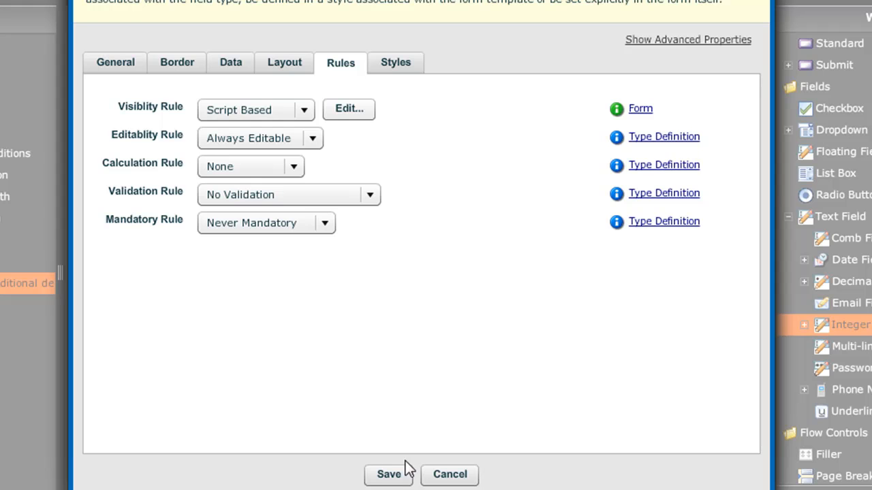
{"action": "left_click", "coordinate": [385, 474]}
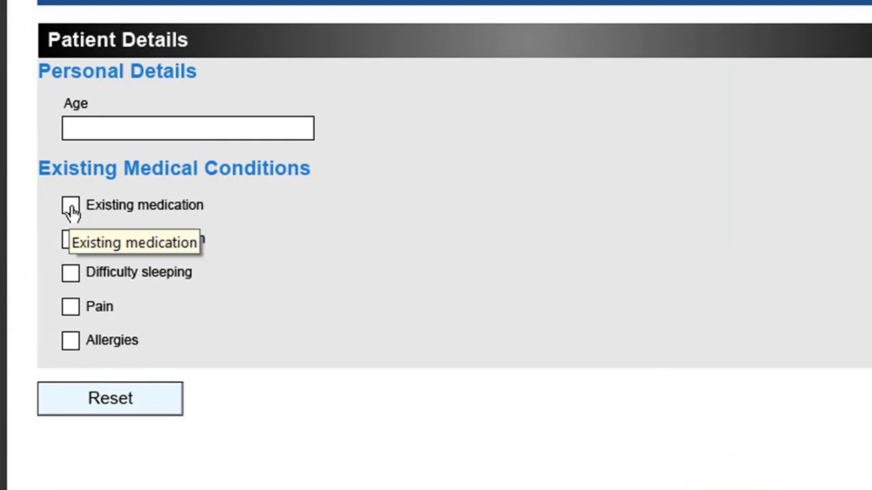
Test the rendered form by selecting Existing medication and entering 48 as the age.
{"action": "left_click", "coordinate": [71, 207]}
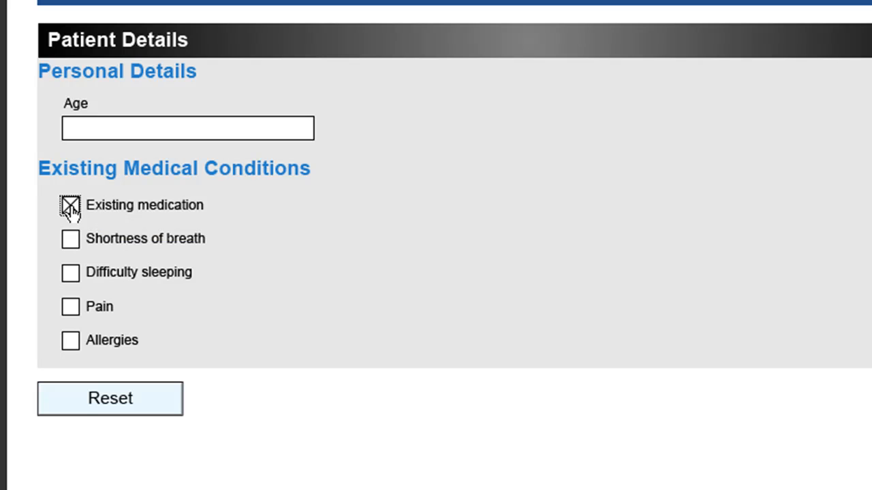
{"action": "left_click", "coordinate": [94, 128]}
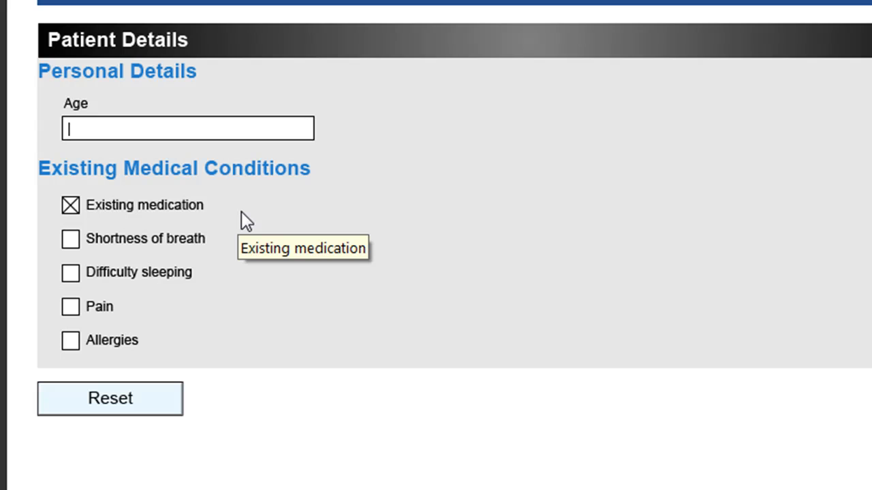
{"action": "type", "text": "48"}
{"action": "key", "text": "Tab"}
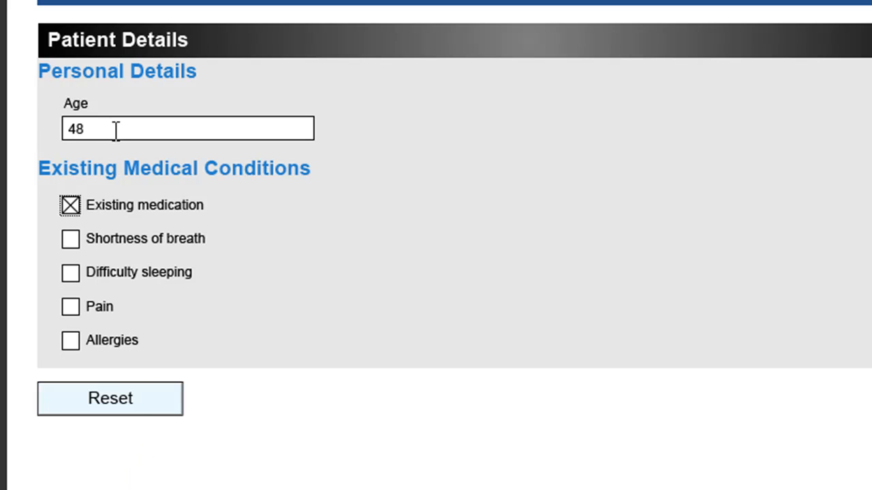
Change the age in the rendered form to 65 and place the cursor in the additional details box.
{"action": "double_click", "coordinate": [94, 131]}
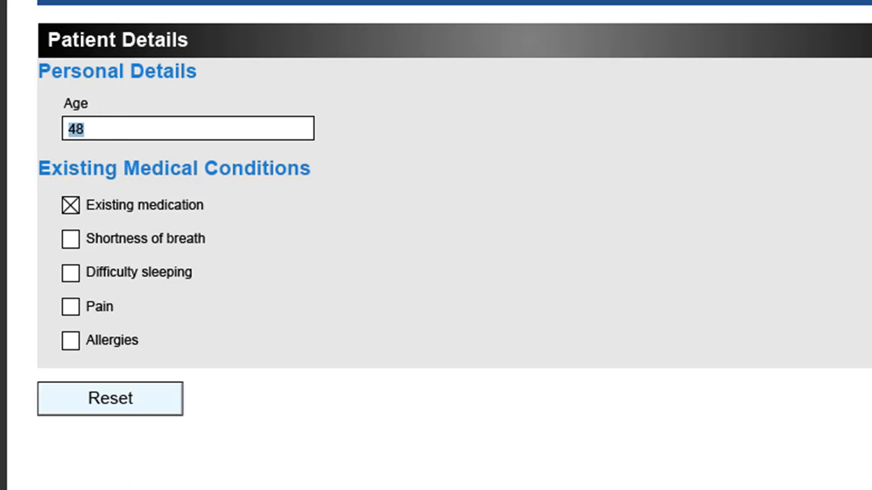
{"action": "type", "text": "65"}
{"action": "key", "text": "Tab"}
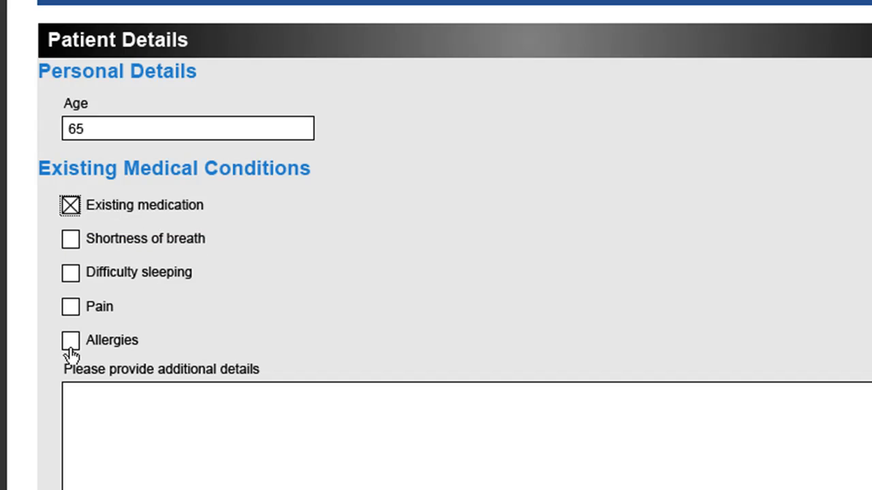
{"action": "left_click", "coordinate": [119, 433]}
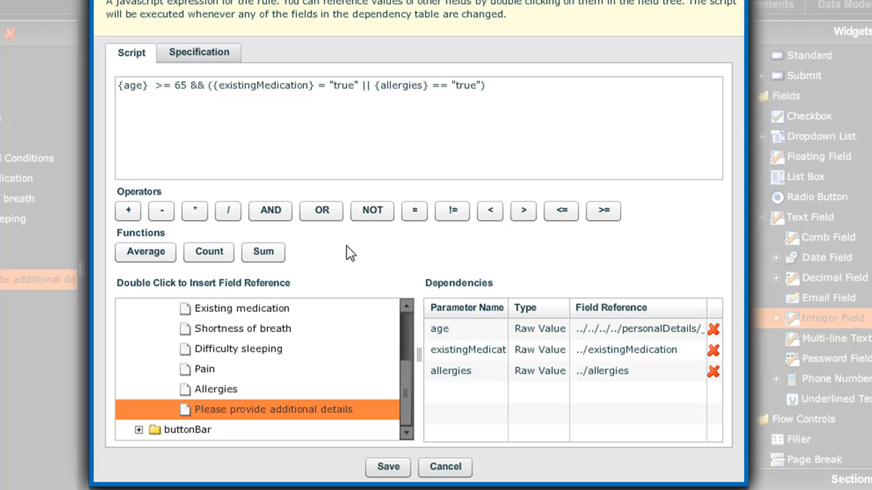
Review the {age} reference in the saved script in the form designer.
{"action": "left_click", "coordinate": [118, 84]}
{"action": "left_click_drag", "start_coordinate": [150, 86], "coordinate": [114, 90]}
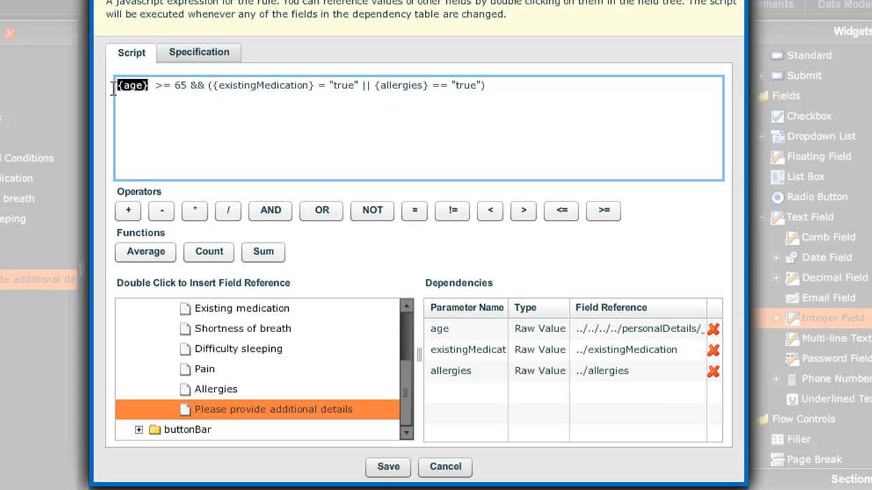
{"action": "left_click", "coordinate": [157, 101]}
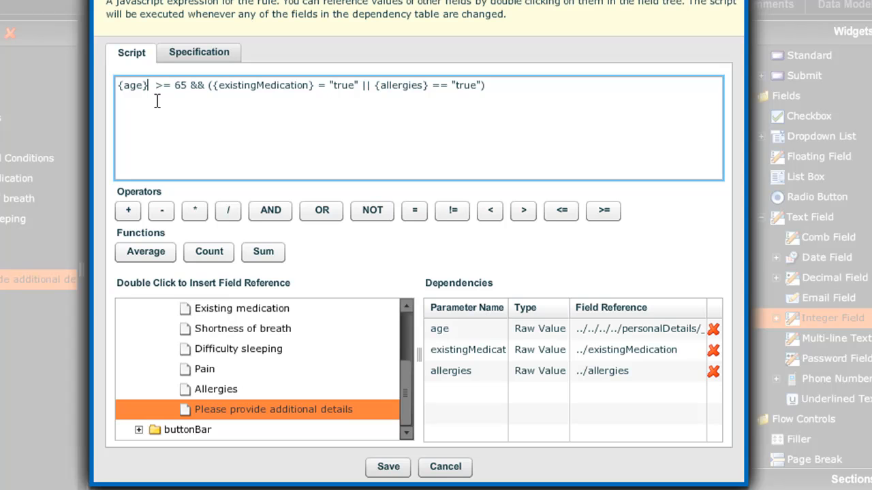